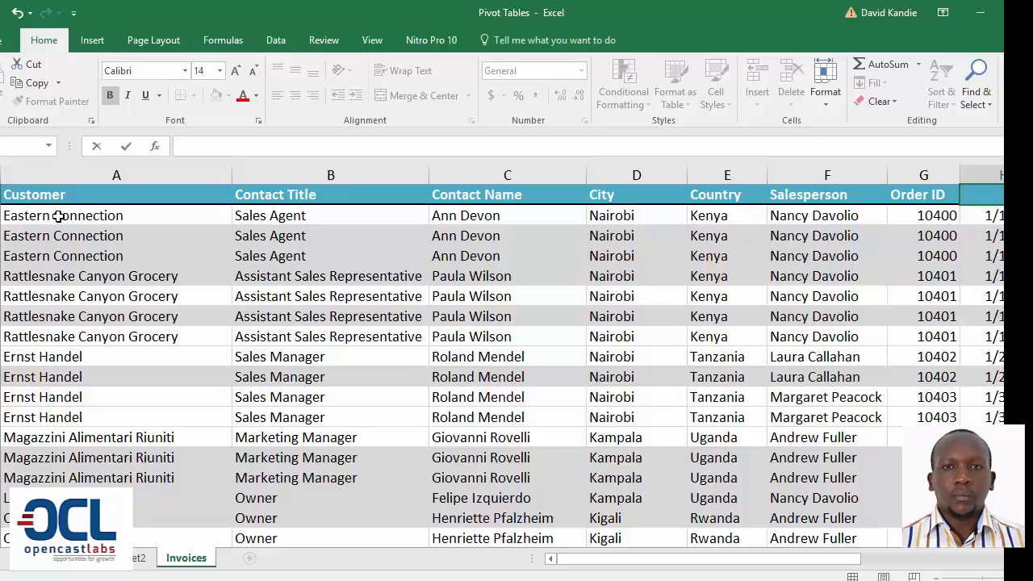
# Review the Invoices sheet's extent down to the last record and its column headers from Customer through Salesperson.
pyautogui.press('Left')
pyautogui.press('Down')
pyautogui.press('Up')
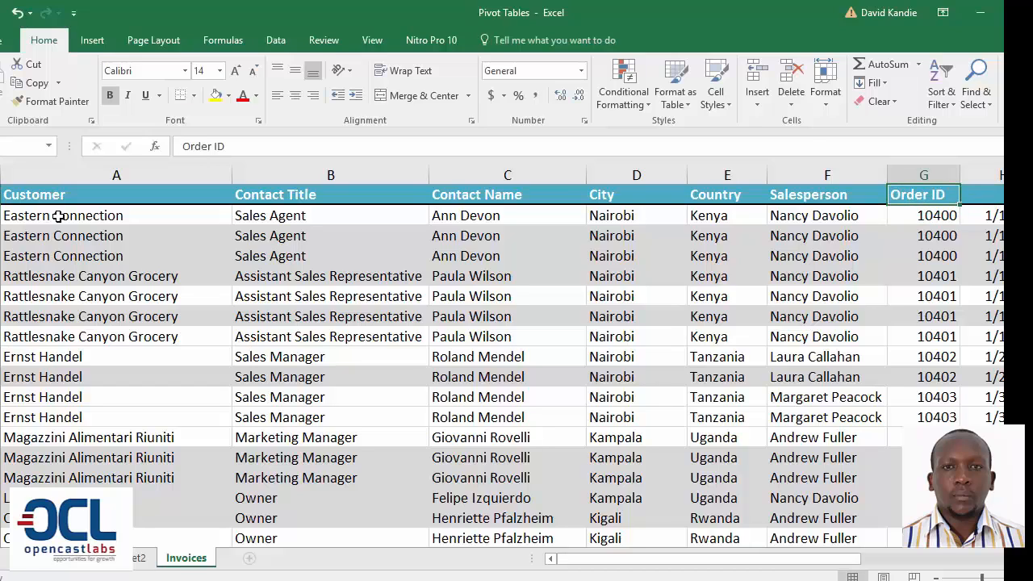
pyautogui.press('Home')
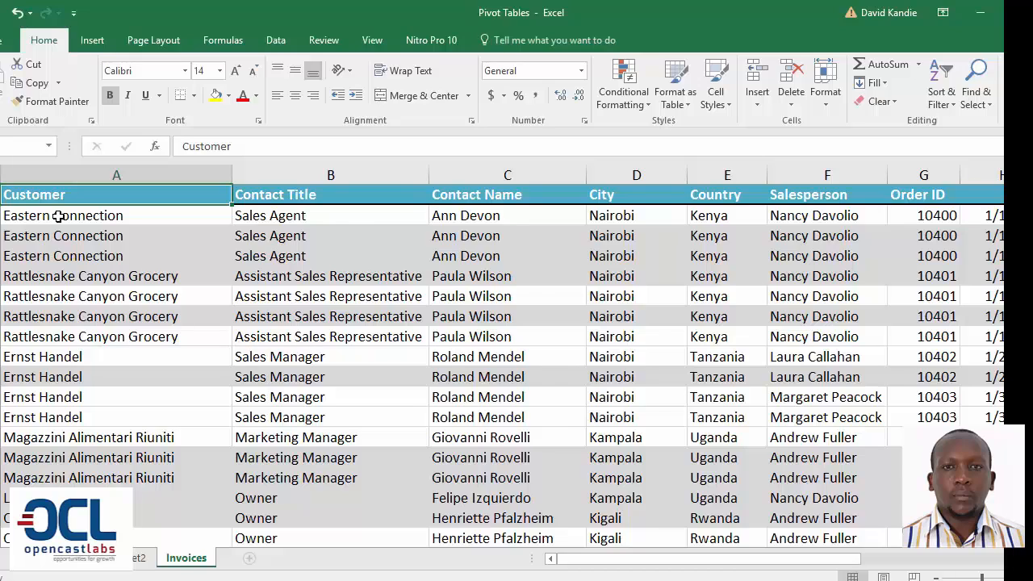
pyautogui.hotkey('ctrl', 'Down')
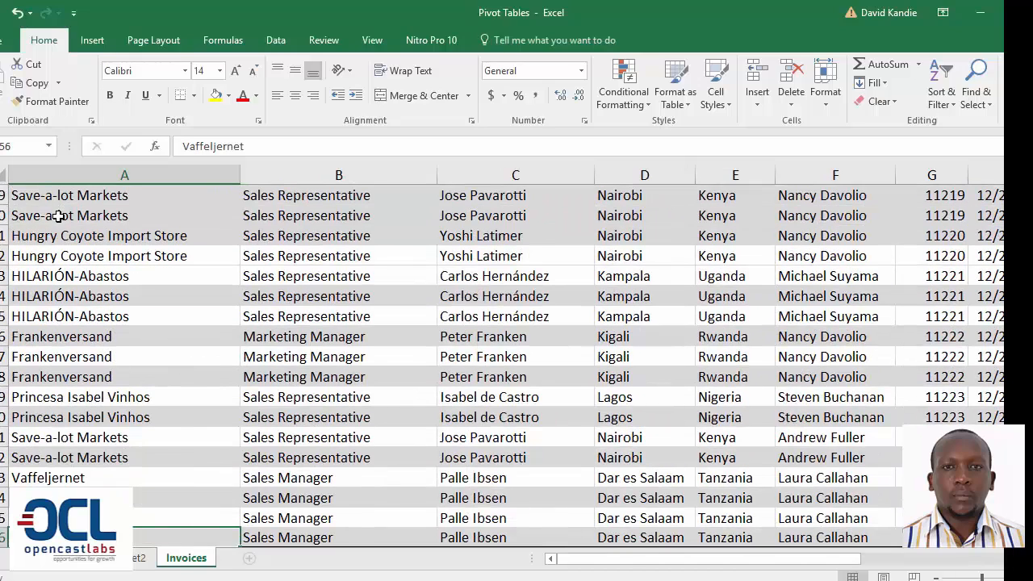
pyautogui.hotkey('ctrl', 'Up')
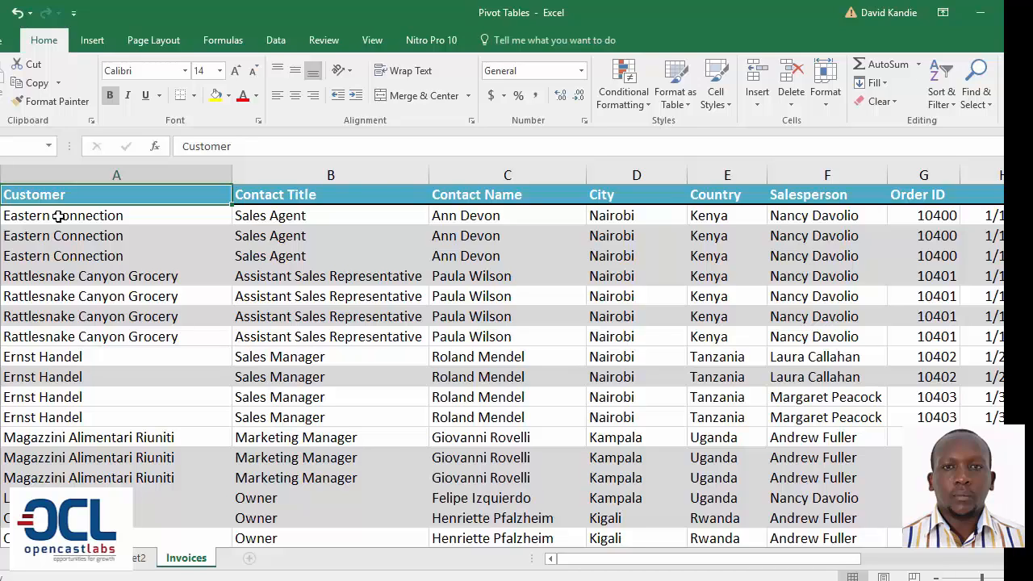
pyautogui.press('Right')
pyautogui.press('Right')
pyautogui.press('Right')
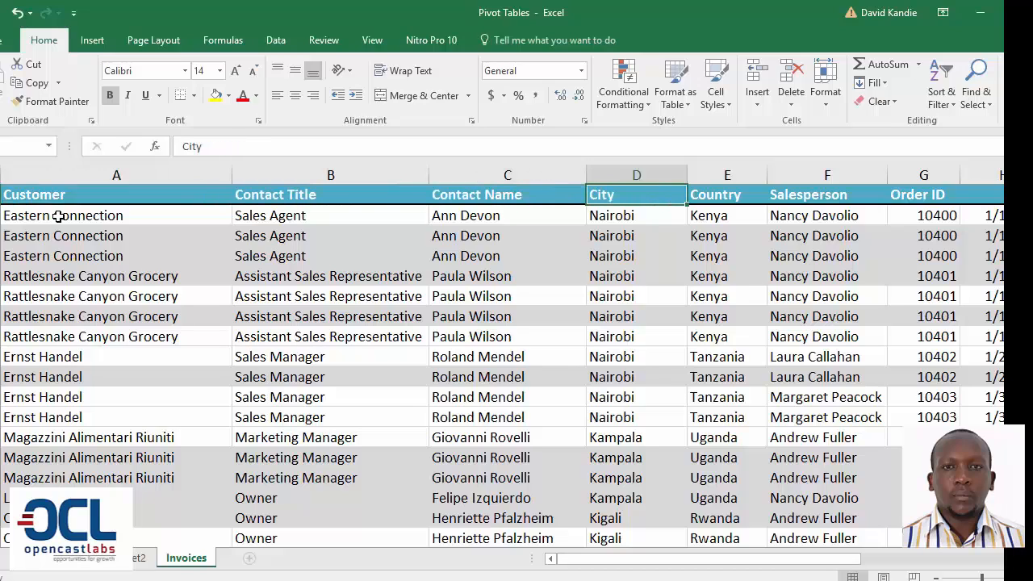
pyautogui.press('Right')
pyautogui.press('Right')
pyautogui.press('Right')
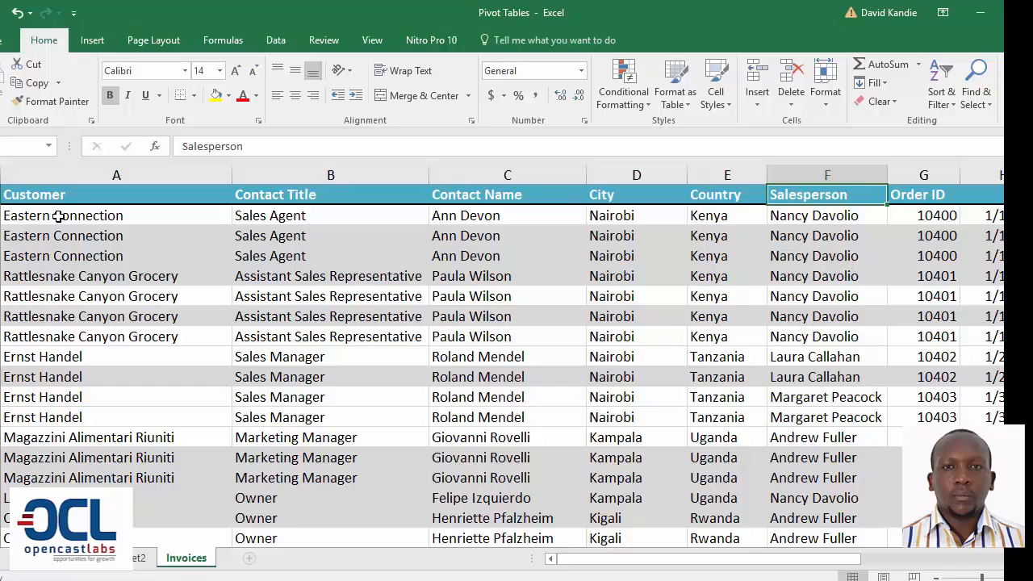
# Enter Date as the missing header in row 1 between the Order ID and Shipper columns.
pyautogui.press('Right')
pyautogui.press('Right')
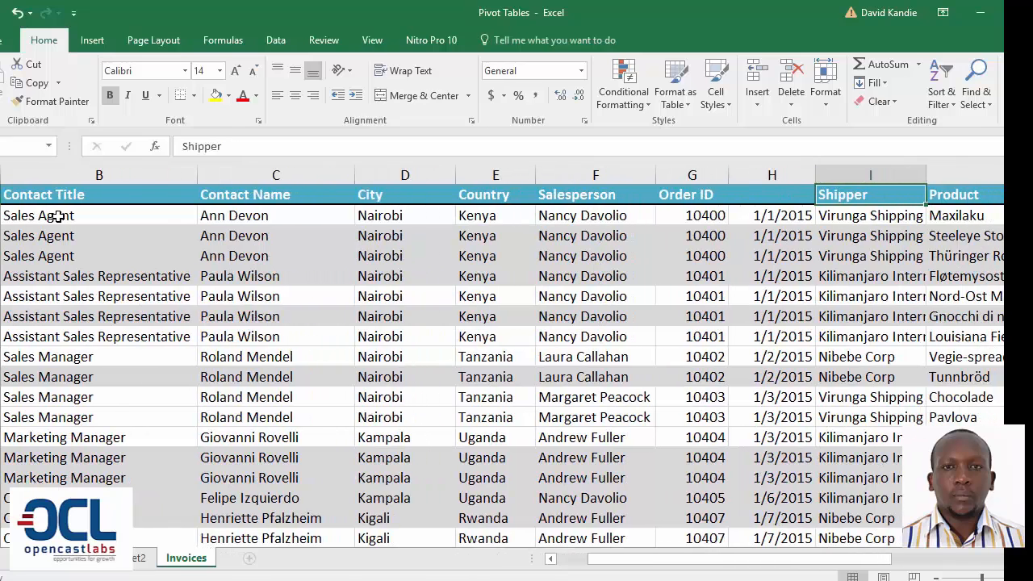
pyautogui.press('Left')
pyautogui.write('Date')
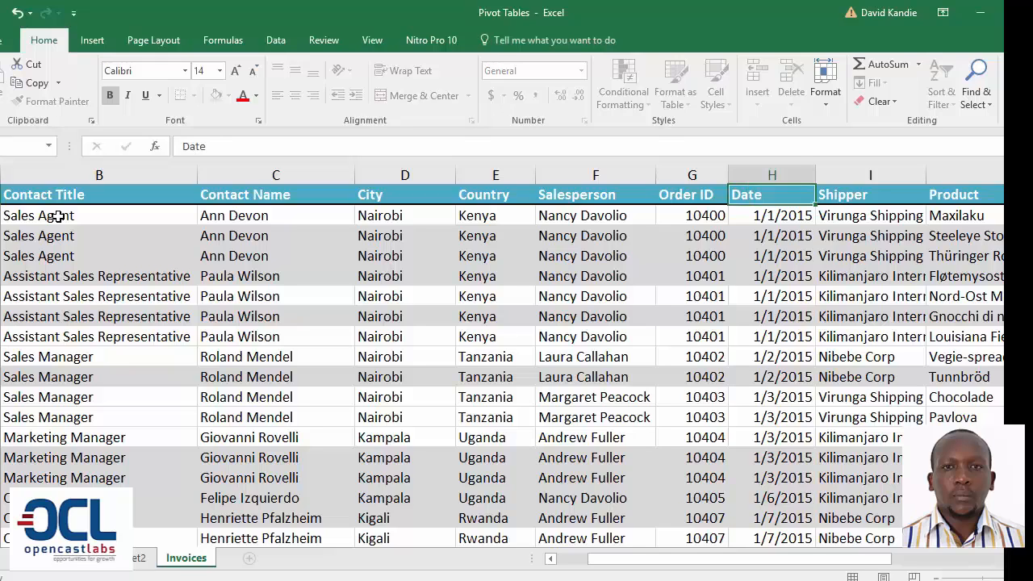
# Review the remaining invoice column headers, from Shipper through Extended Price and Freight.
pyautogui.press('Right')
pyautogui.press('Right')
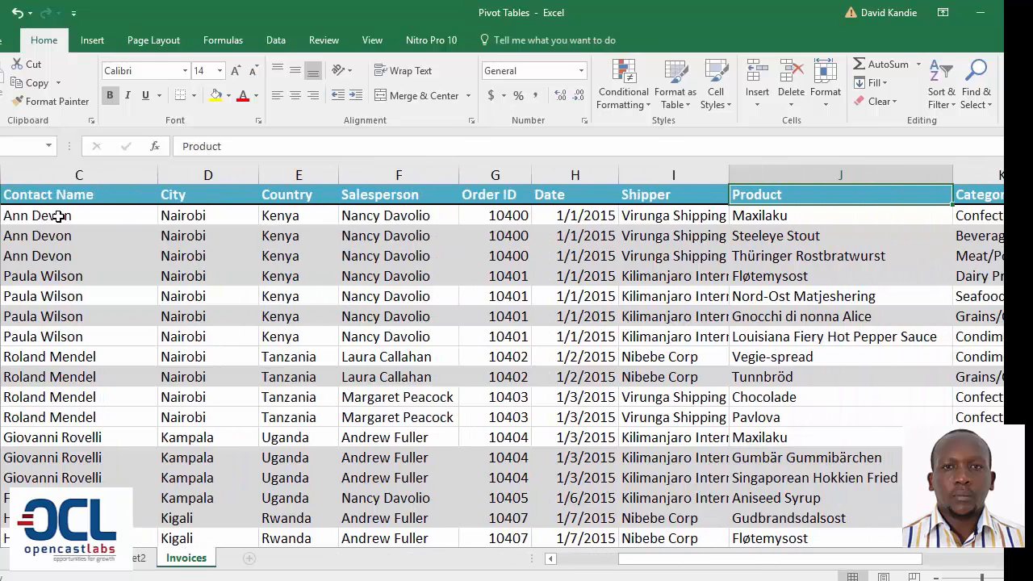
pyautogui.press('Right')
pyautogui.press('Right')
pyautogui.press('Right')
pyautogui.press('Right')
pyautogui.press('Right')
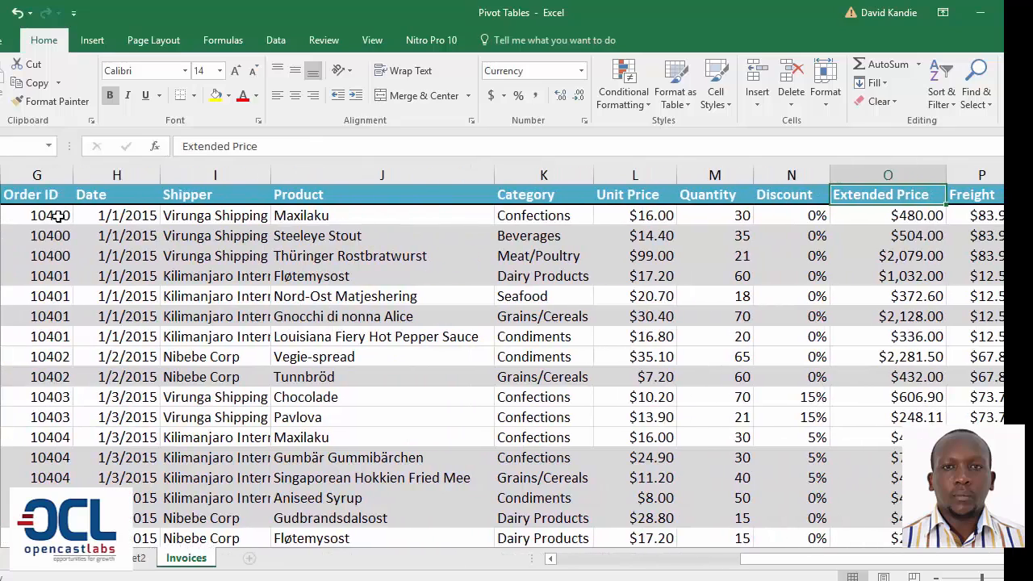
pyautogui.press('Right')
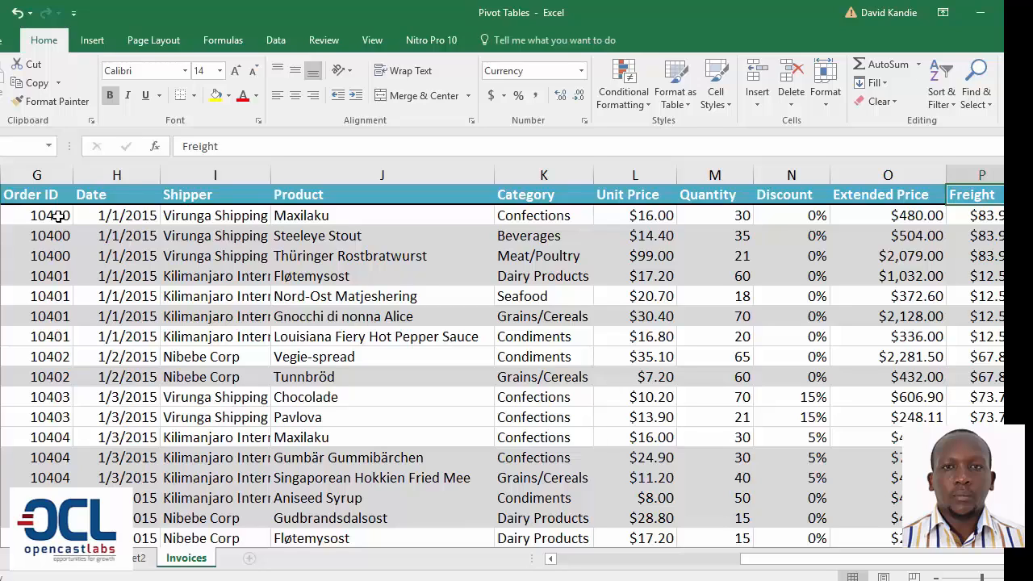
pyautogui.click(86, 45)
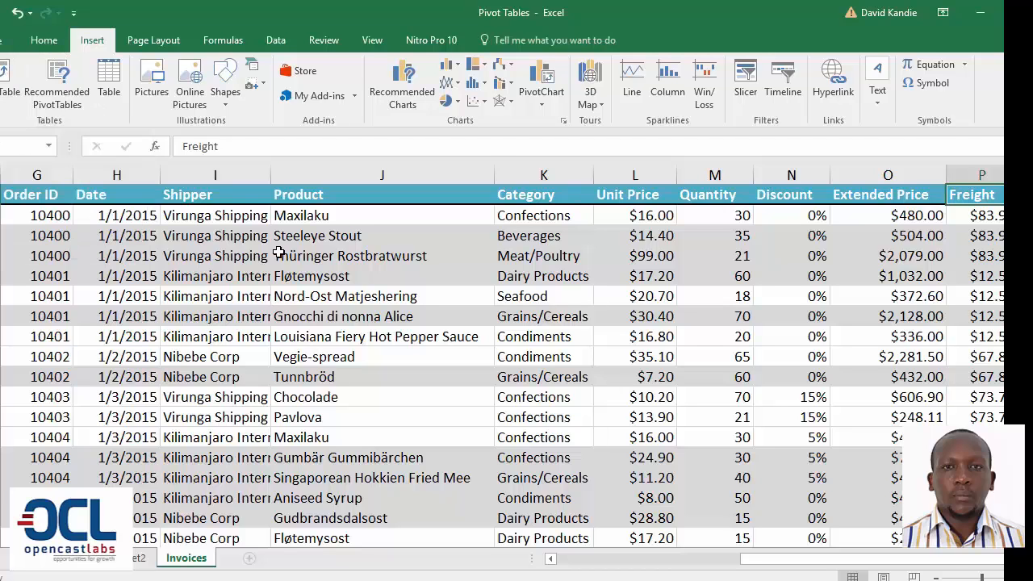
# Select the entire invoice table from the Customer header to the last data cell and name the range Invoices_data.
pyautogui.click(258, 235)
pyautogui.hotkey('ctrl', 'Left')
pyautogui.hotkey('ctrl', 'Down')
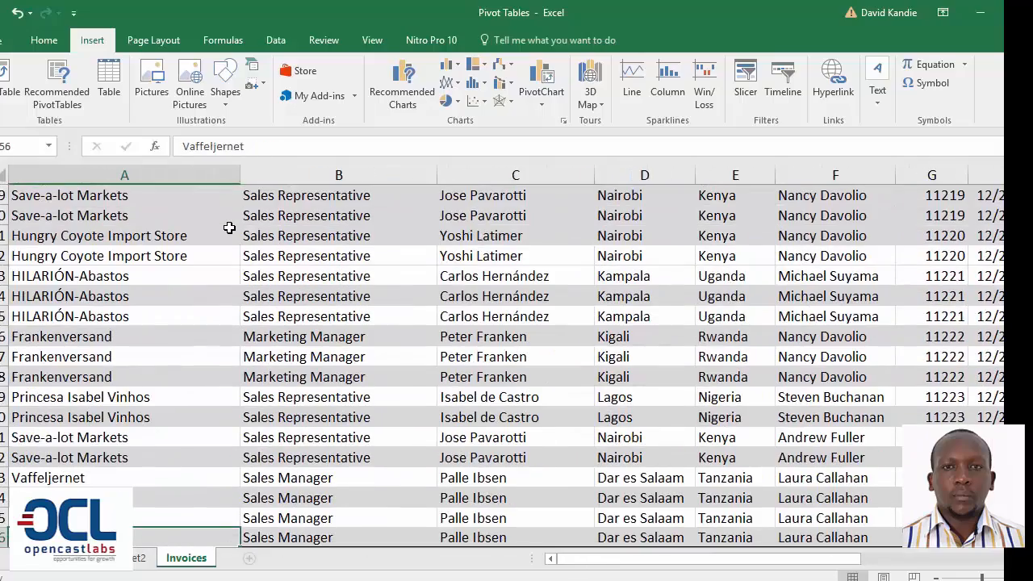
pyautogui.hotkey('ctrl', 'Up')
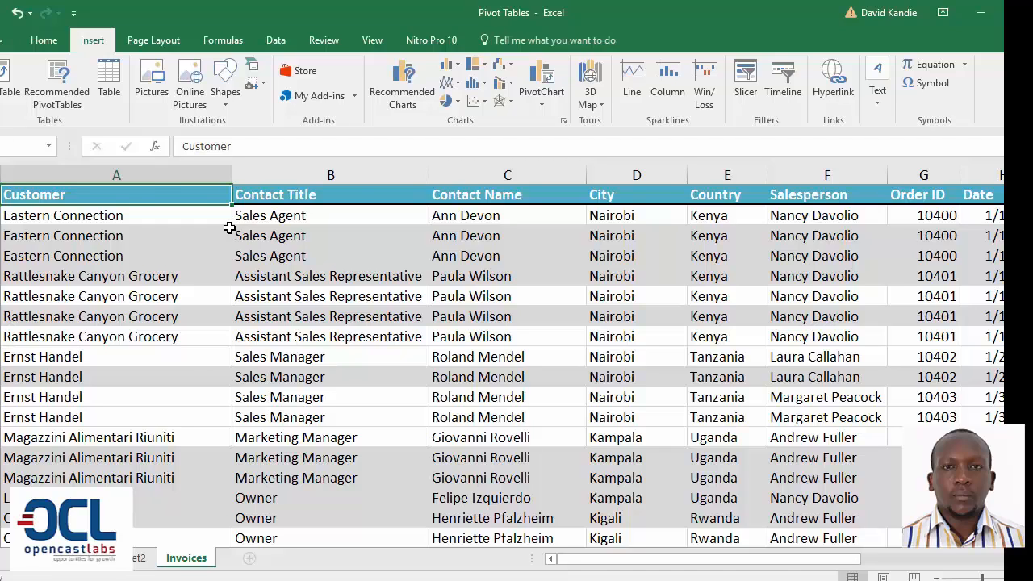
pyautogui.hotkey('ctrl', 'shift', 'End')
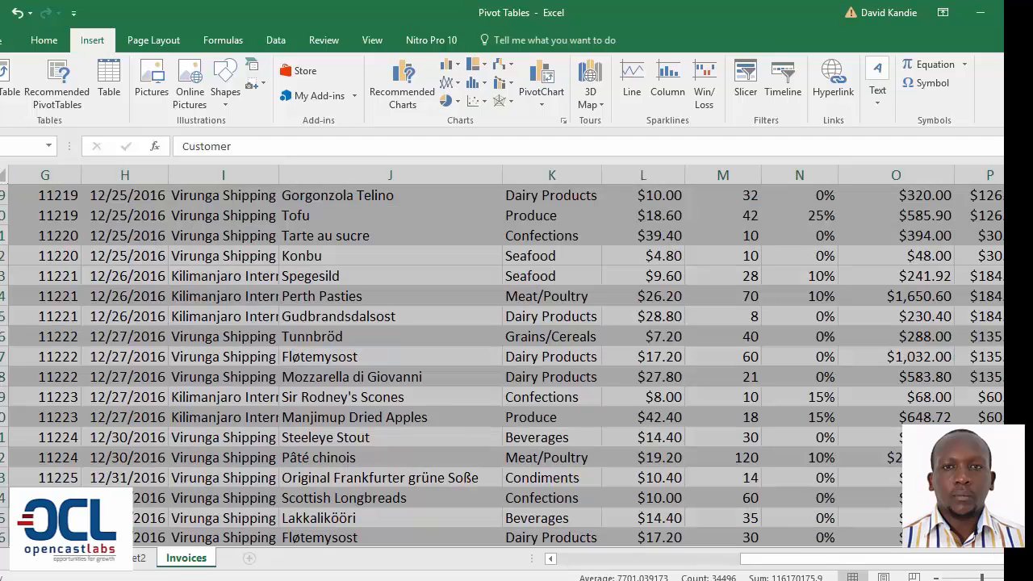
pyautogui.click(9, 152)
pyautogui.write('Invoices_da')
pyautogui.write('ta')
pyautogui.press('Return')
pyautogui.click(257, 260)
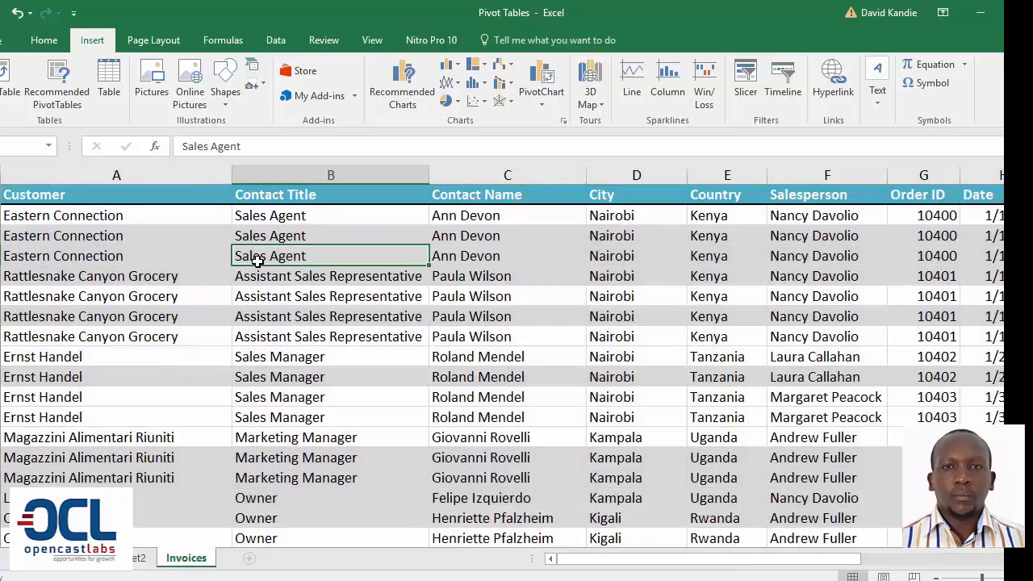
# Check which cells the Invoices_data name refers to in the Name Manager and close it.
pyautogui.press('XF86AudioRaiseVolume')
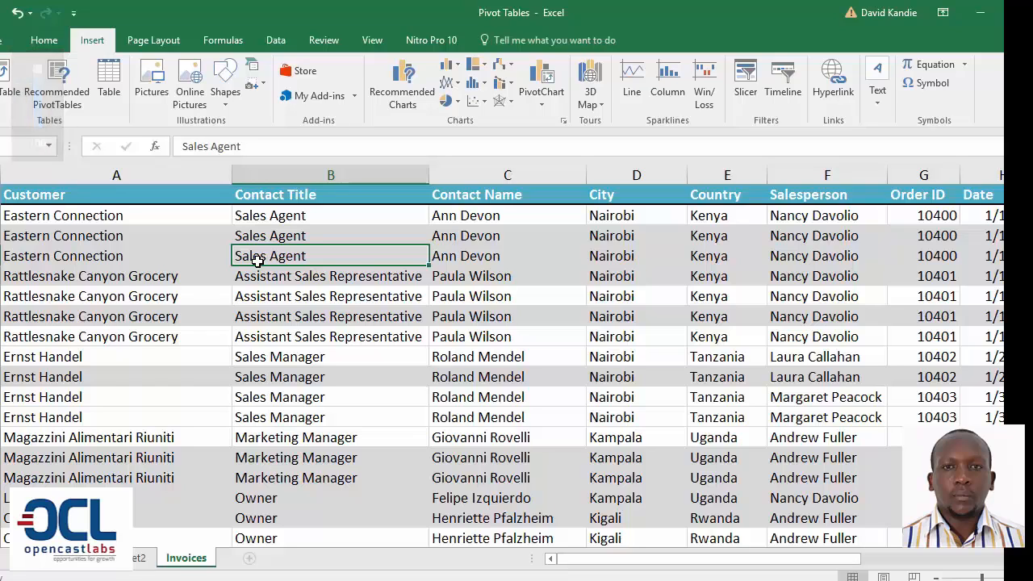
pyautogui.hotkey('ctrl', 'F3')
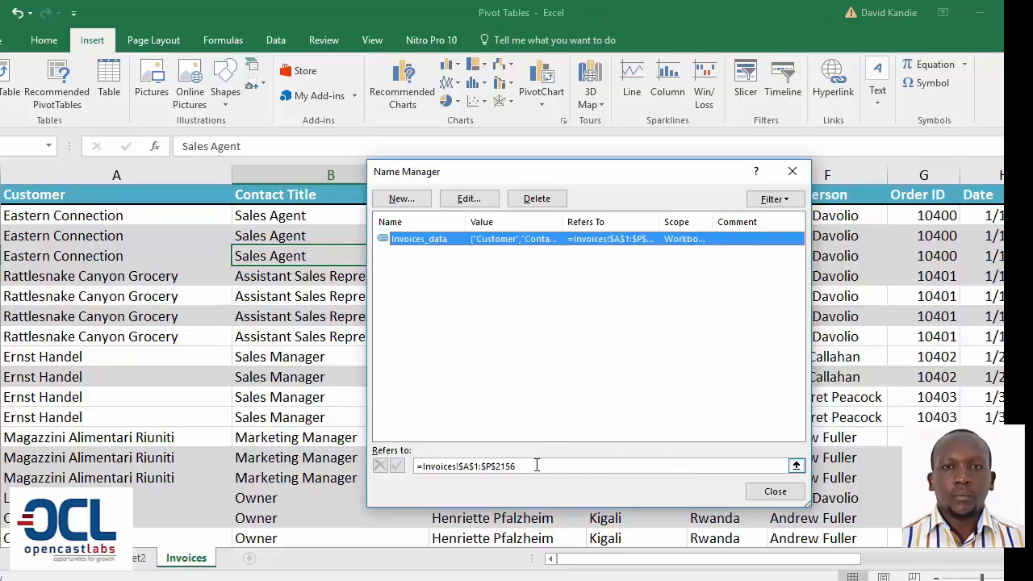
pyautogui.click(742, 495)
pyautogui.click(255, 355)
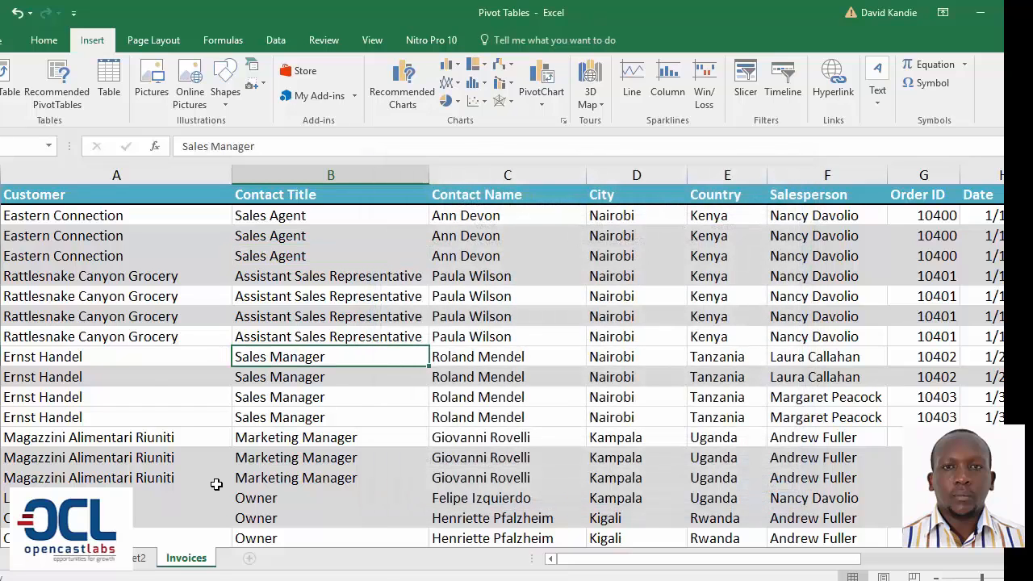
# Add a new blank worksheet after the Invoices sheet.
pyautogui.click(136, 558)
pyautogui.click(186, 560)
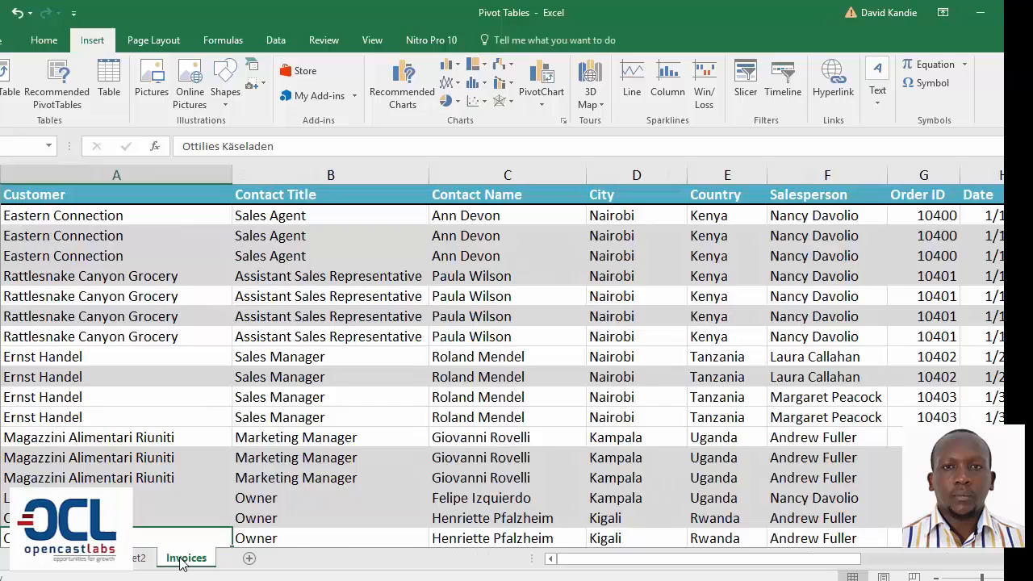
pyautogui.click(249, 557)
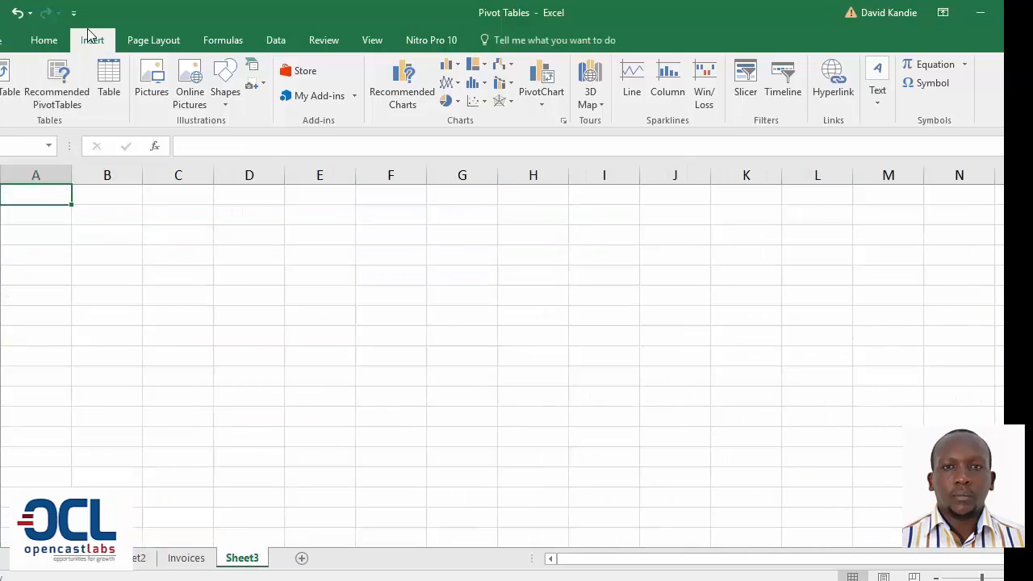
# Create a PivotTable from the Invoices_data range at cell A1 of Sheet3, adding the data to the Data Model.
pyautogui.click(12, 78)
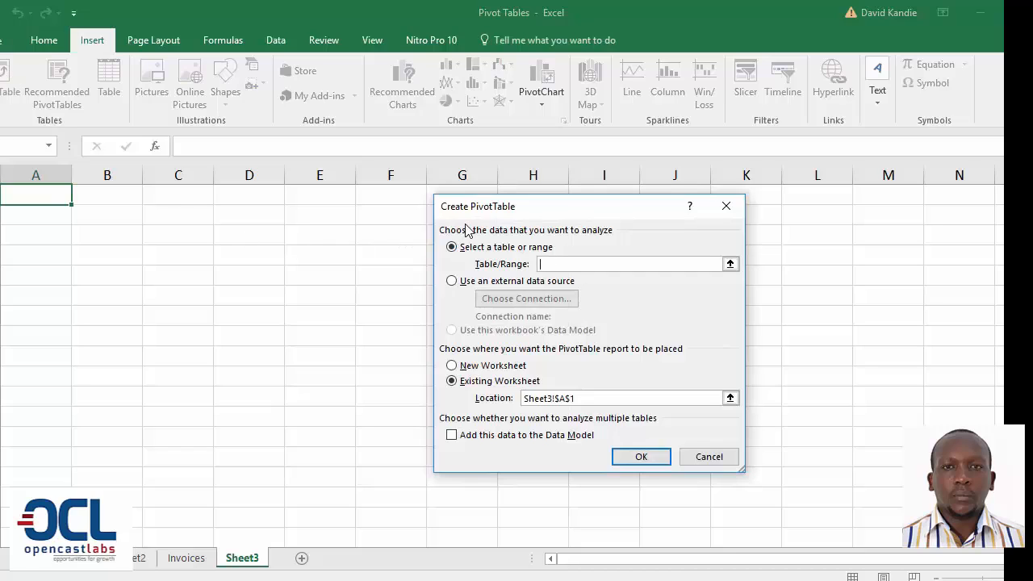
pyautogui.moveTo(465, 215); pyautogui.dragTo(338, 216)
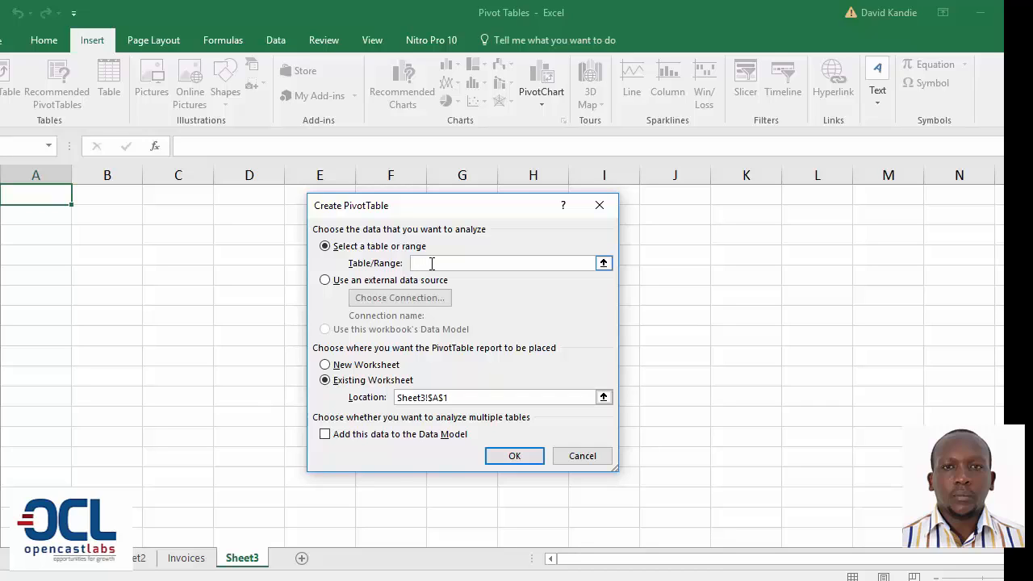
pyautogui.press('F3')
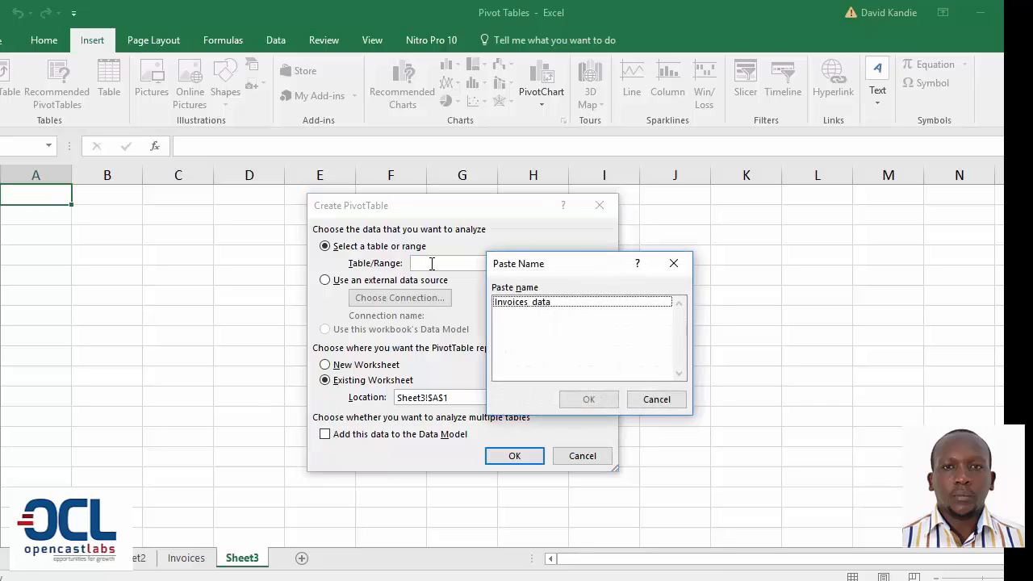
pyautogui.click(523, 301)
pyautogui.click(594, 398)
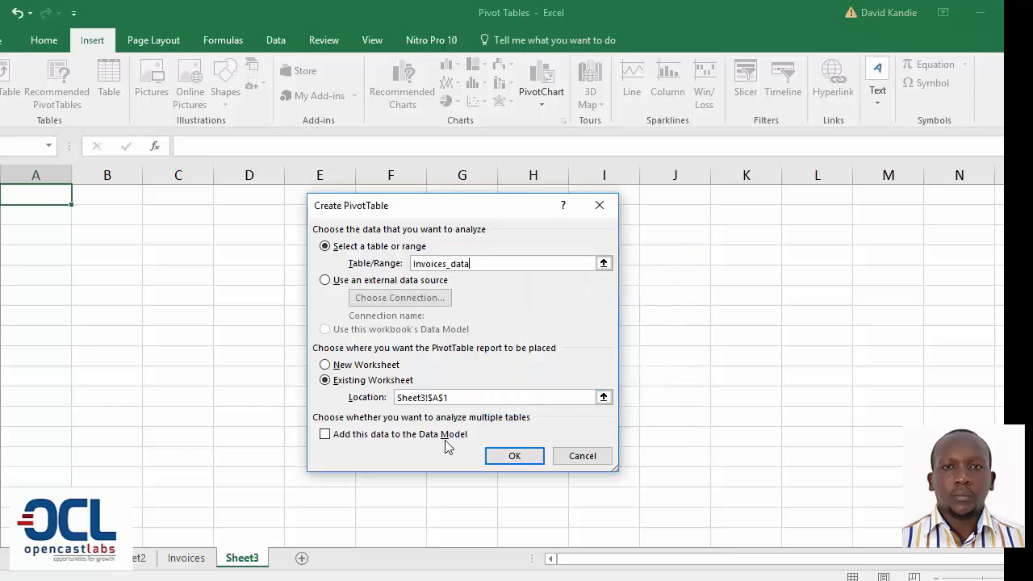
pyautogui.click(323, 436)
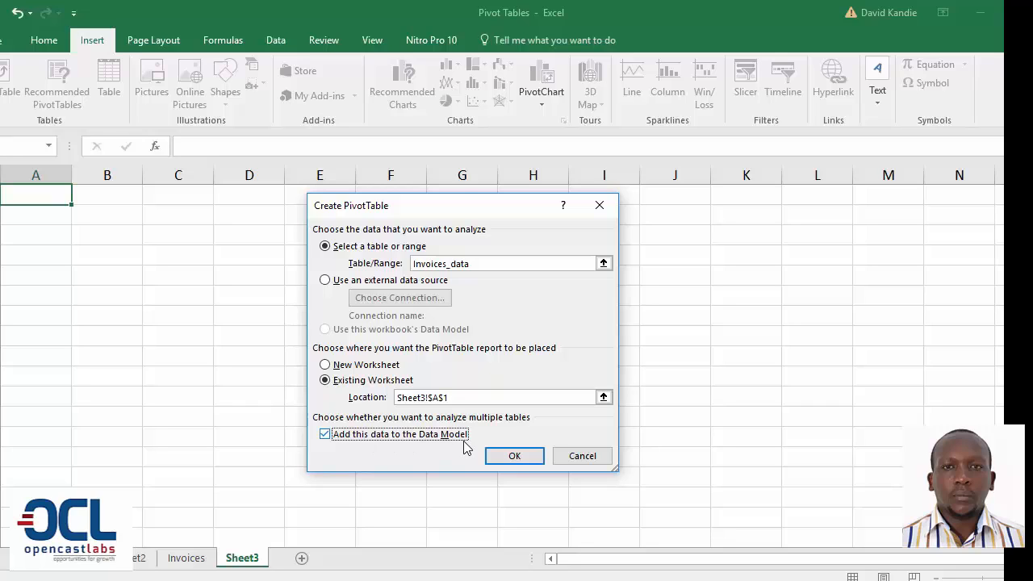
pyautogui.click(511, 457)
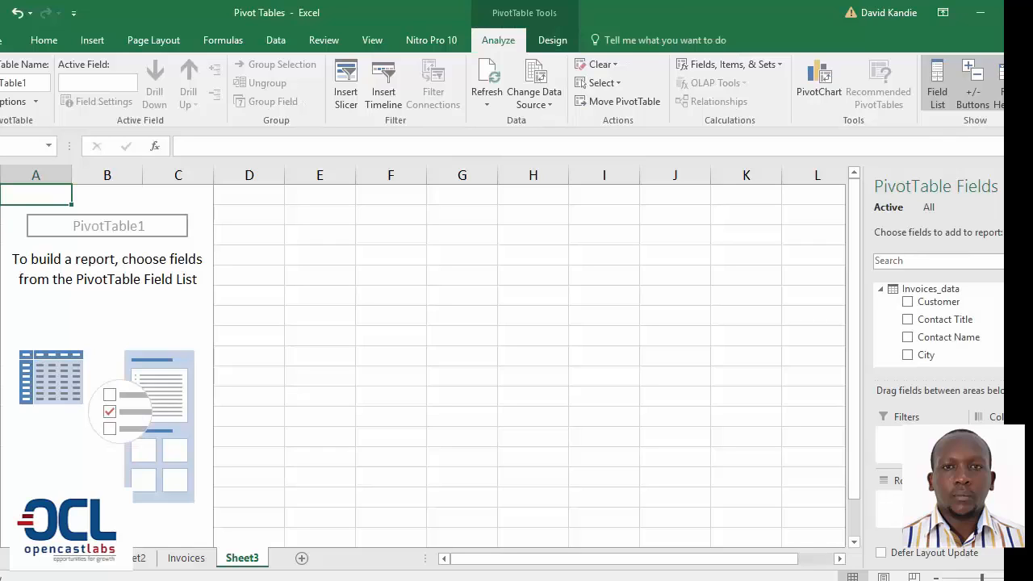
# Compare the PivotTable's Invoices_data field list with the column headers on the Invoices sheet.
pyautogui.click(161, 274)
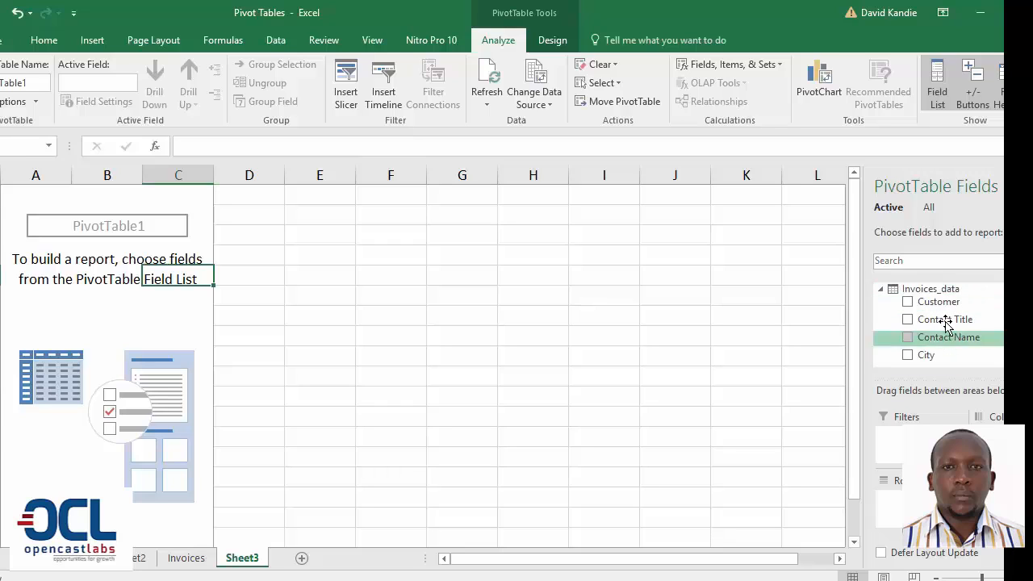
pyautogui.click(881, 289)
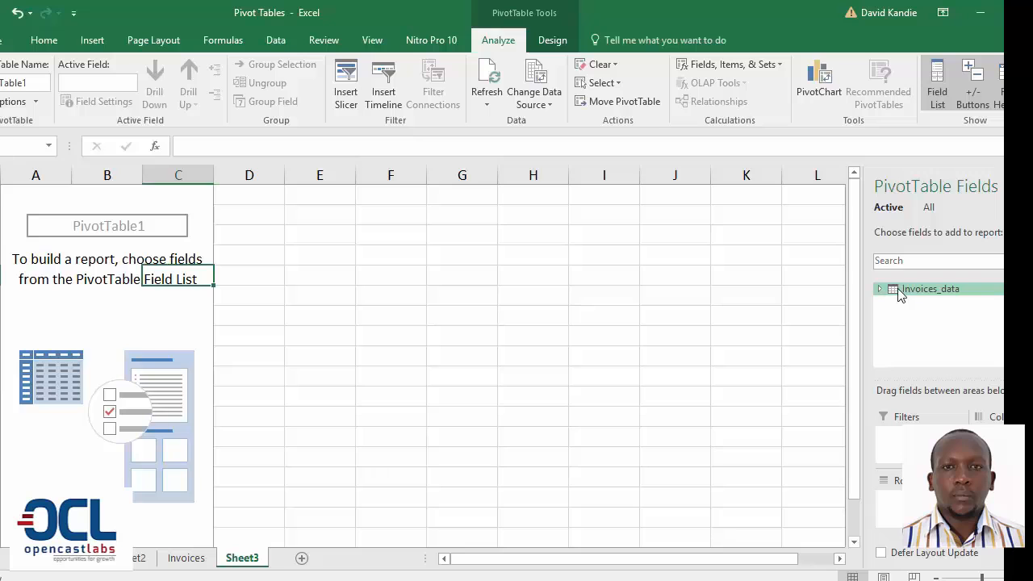
pyautogui.click(879, 289)
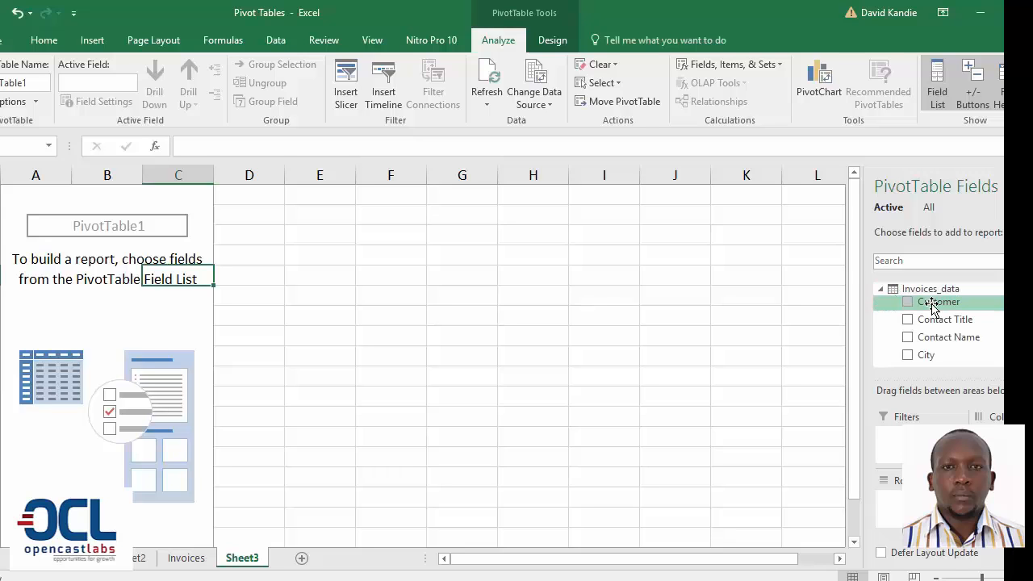
pyautogui.click(186, 559)
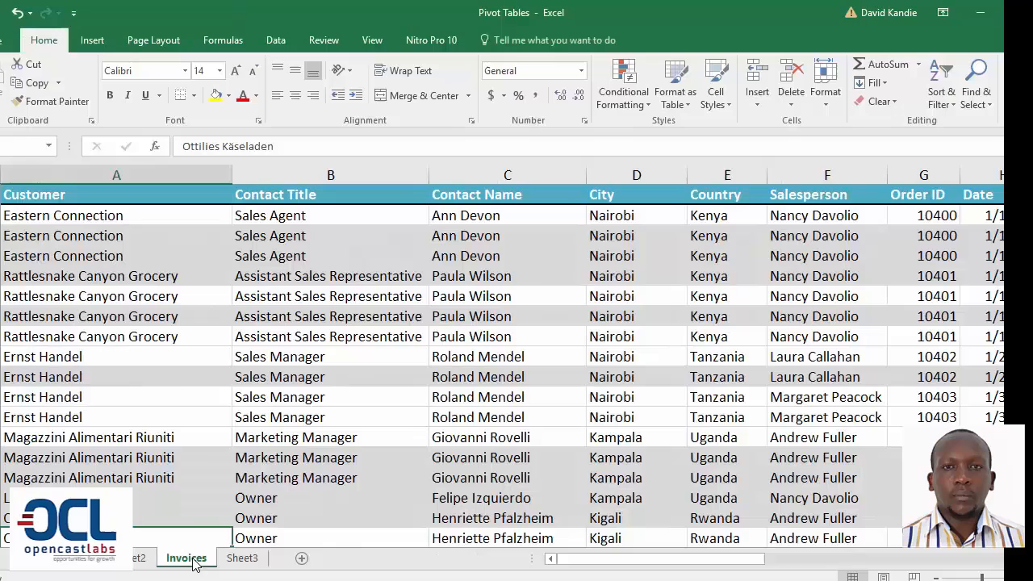
pyautogui.click(242, 557)
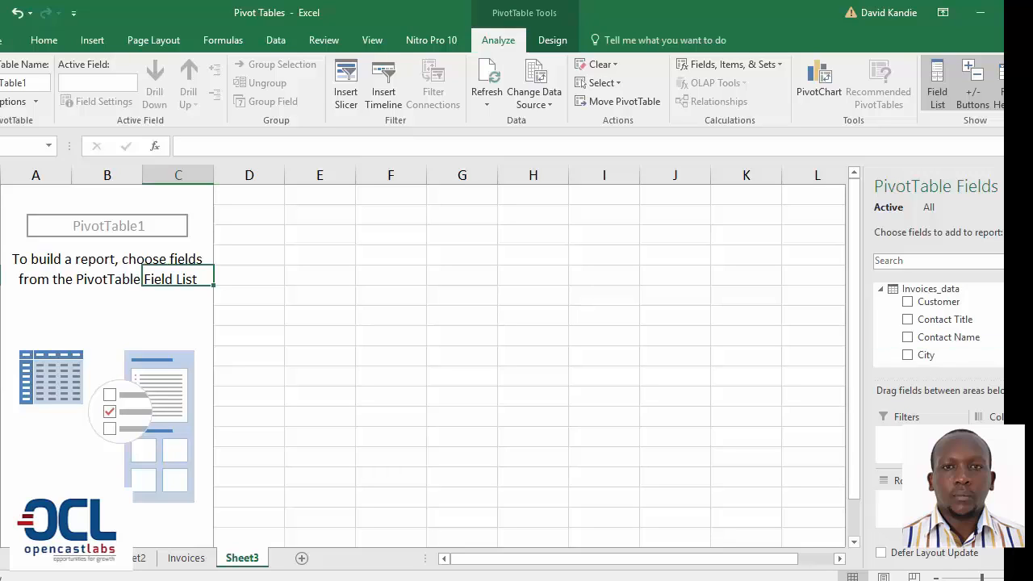
# Add the Quantity field to the PivotTable as a summed value.
pyautogui.scroll(-5, 940, 323)
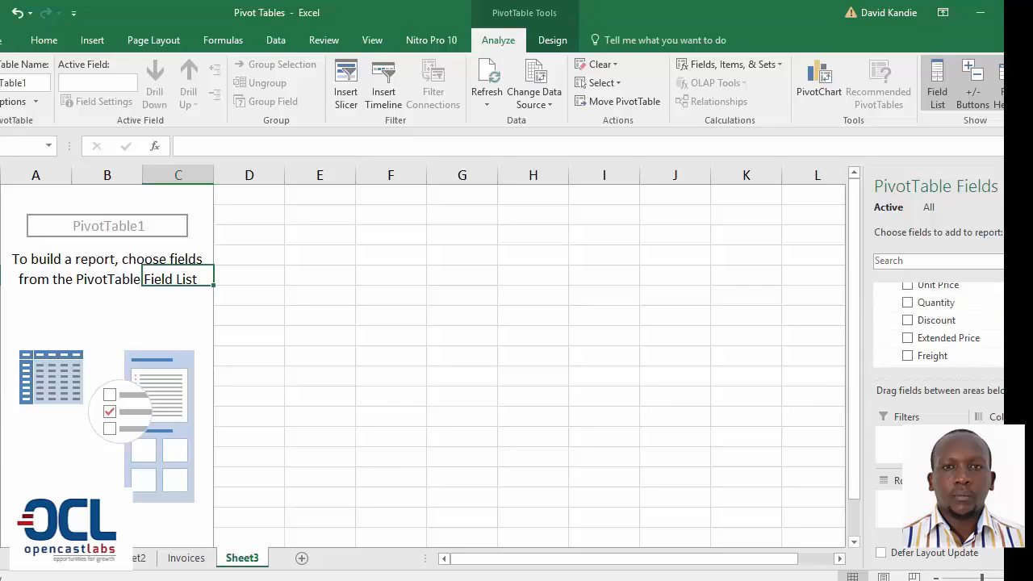
pyautogui.click(907, 301)
pyautogui.scroll(1, 935, 323)
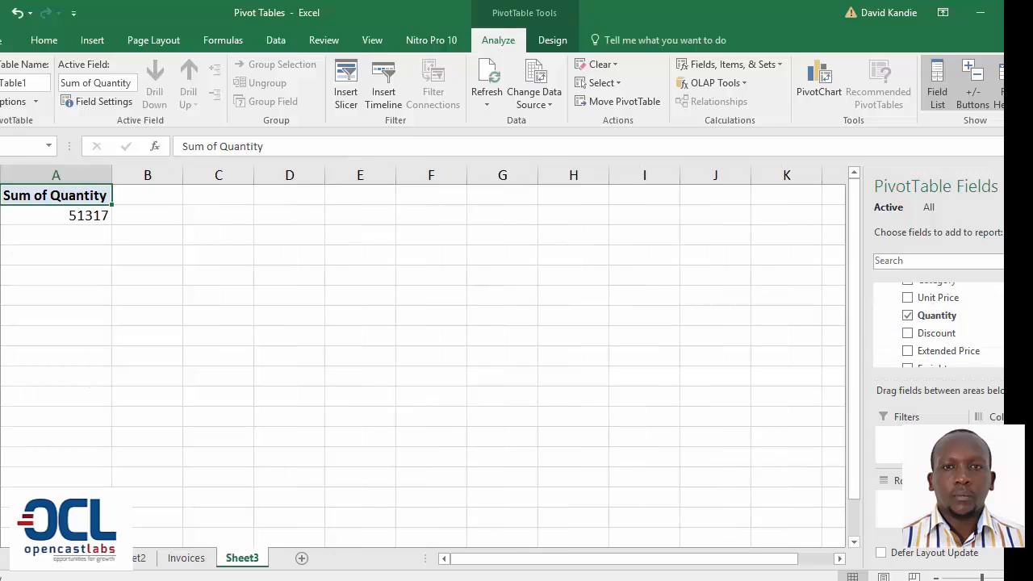
pyautogui.scroll(1, 936, 327)
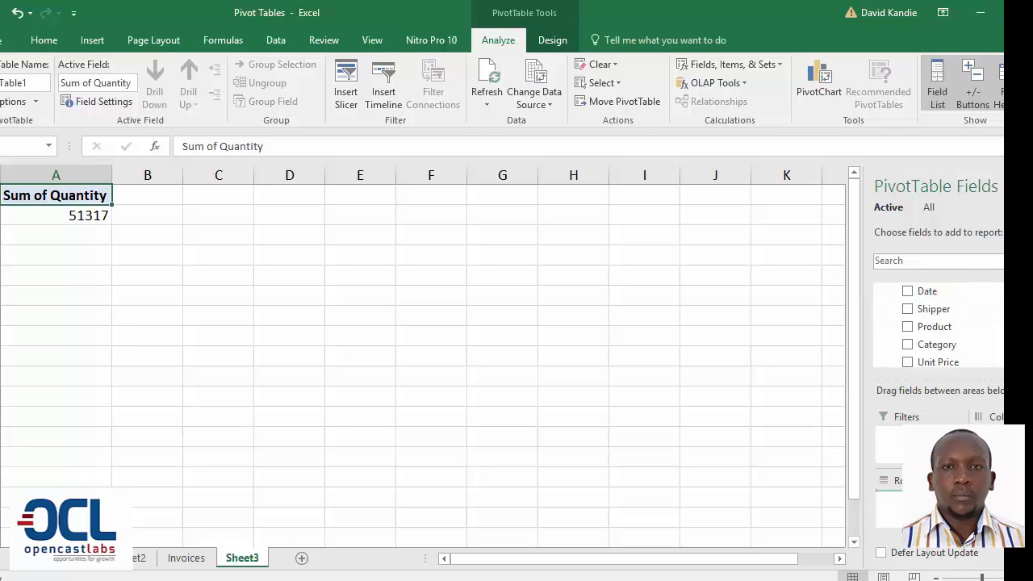
# Add the Date field to the PivotTable rows and expand 2015 and 2016 down to their quarters.
pyautogui.moveTo(927, 291); pyautogui.dragTo(927, 504)
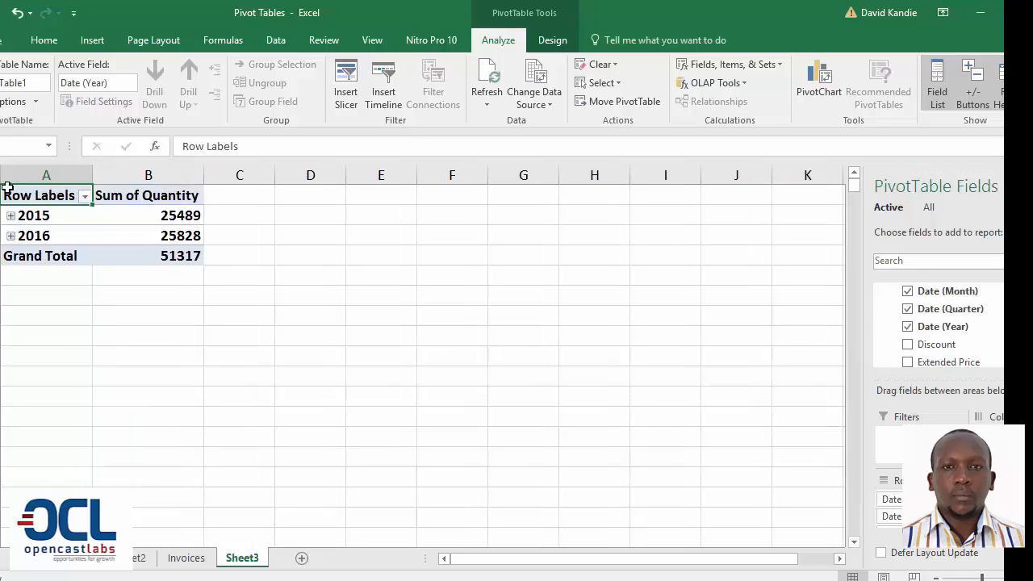
pyautogui.click(40, 215)
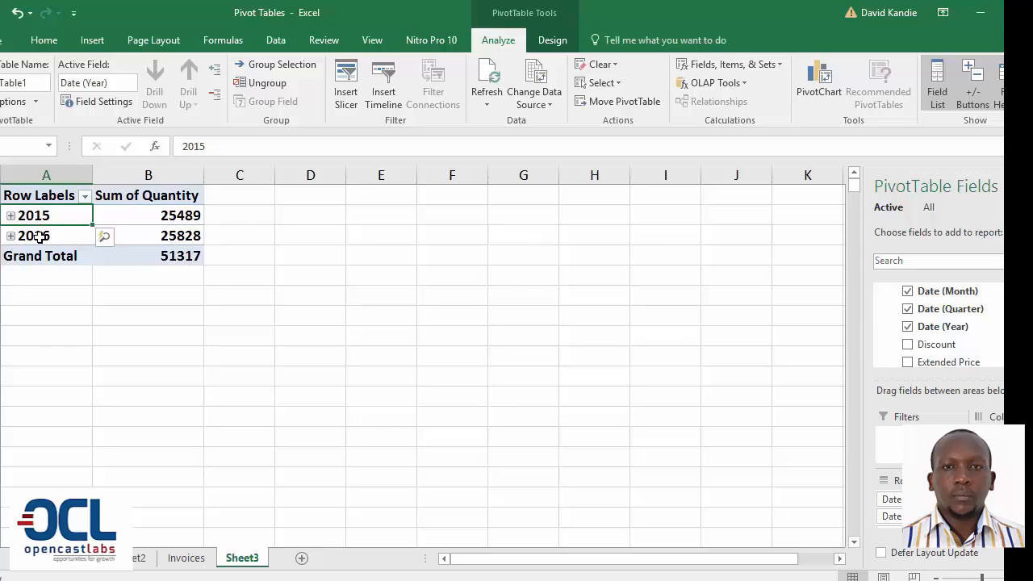
pyautogui.click(39, 235)
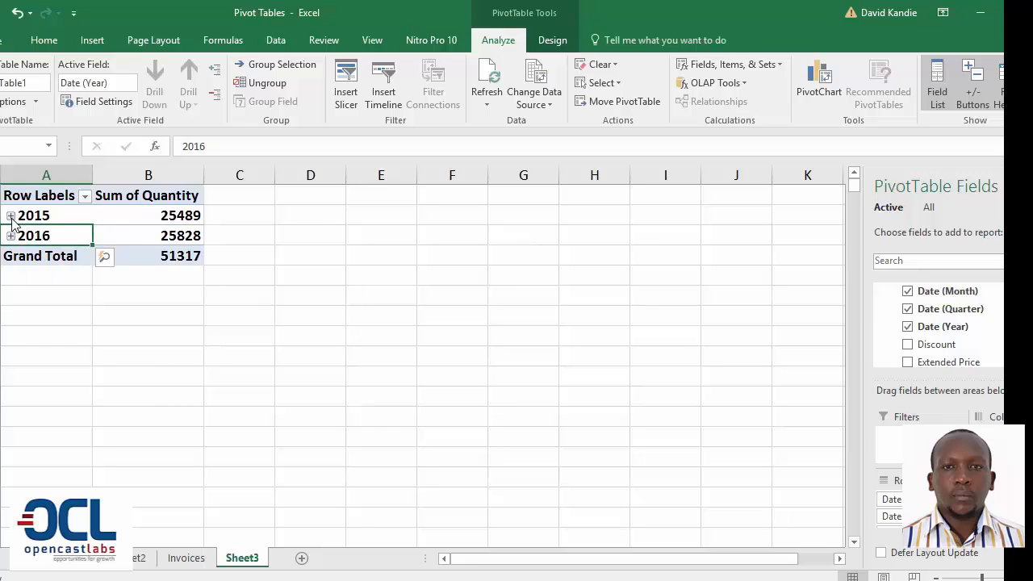
pyautogui.click(11, 216)
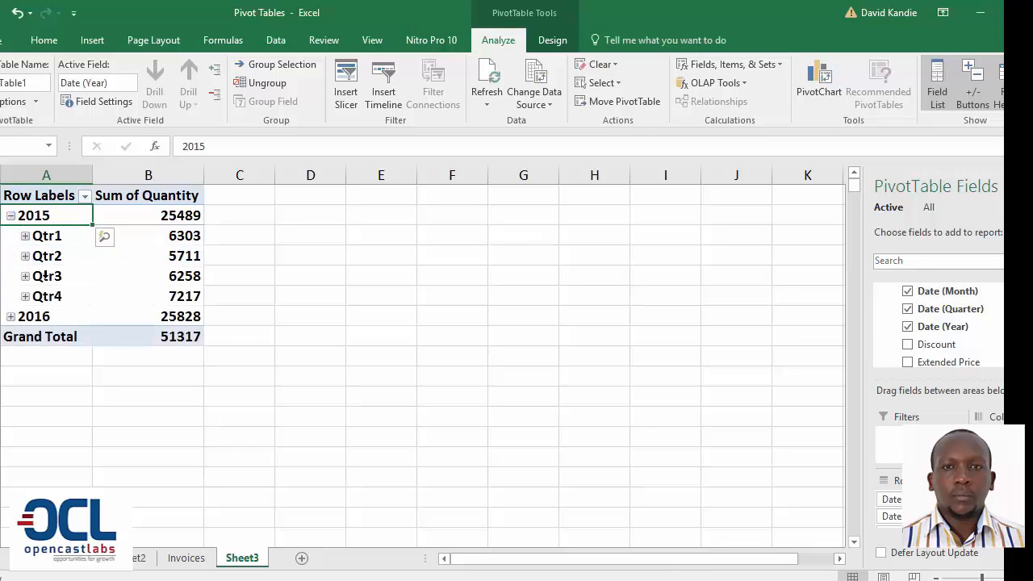
pyautogui.click(11, 318)
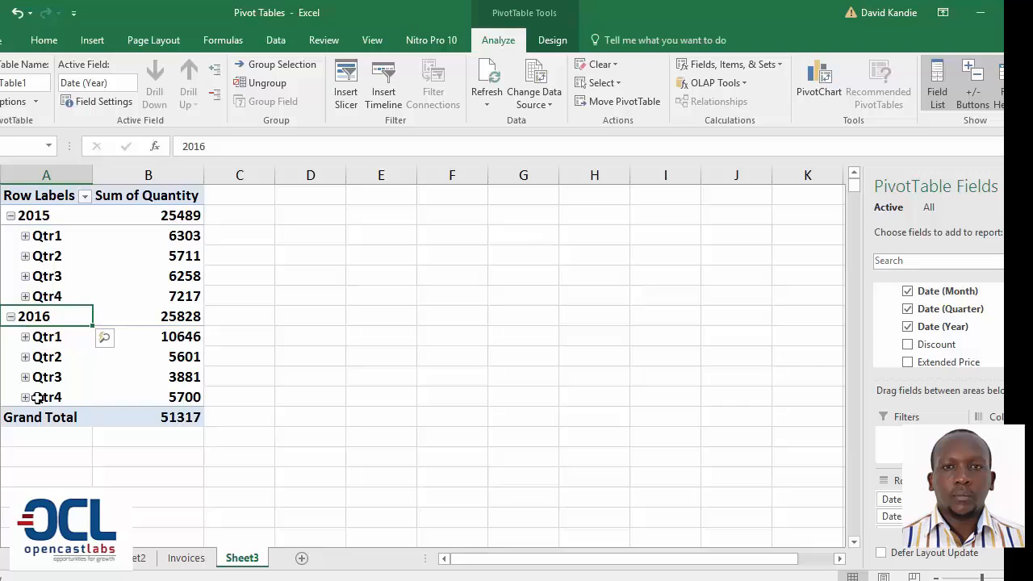
# Ungroup the date row labels into individual dates and check the list from its first row to its last.
pyautogui.click(46, 276)
pyautogui.rightClick(46, 276)
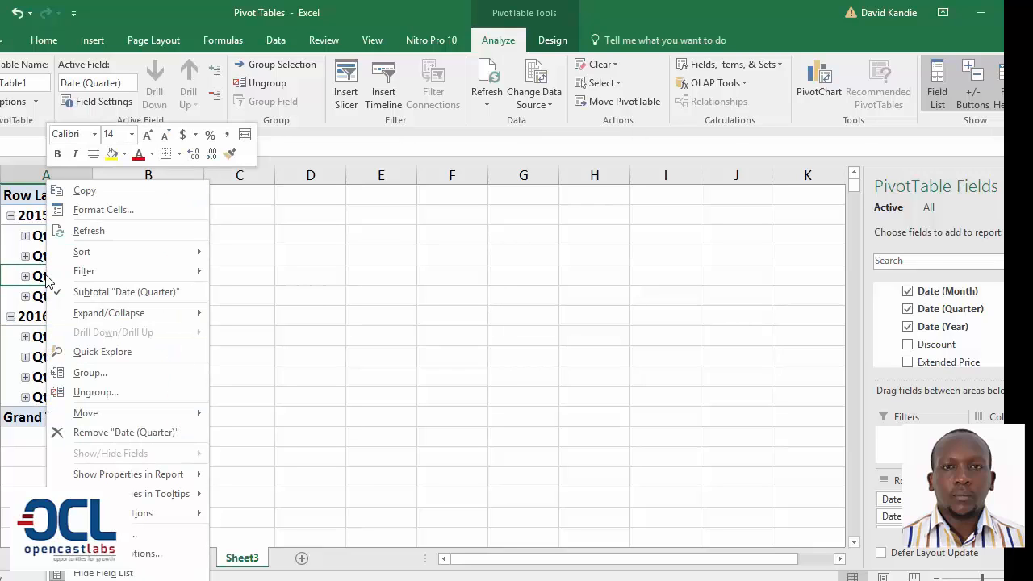
pyautogui.click(106, 392)
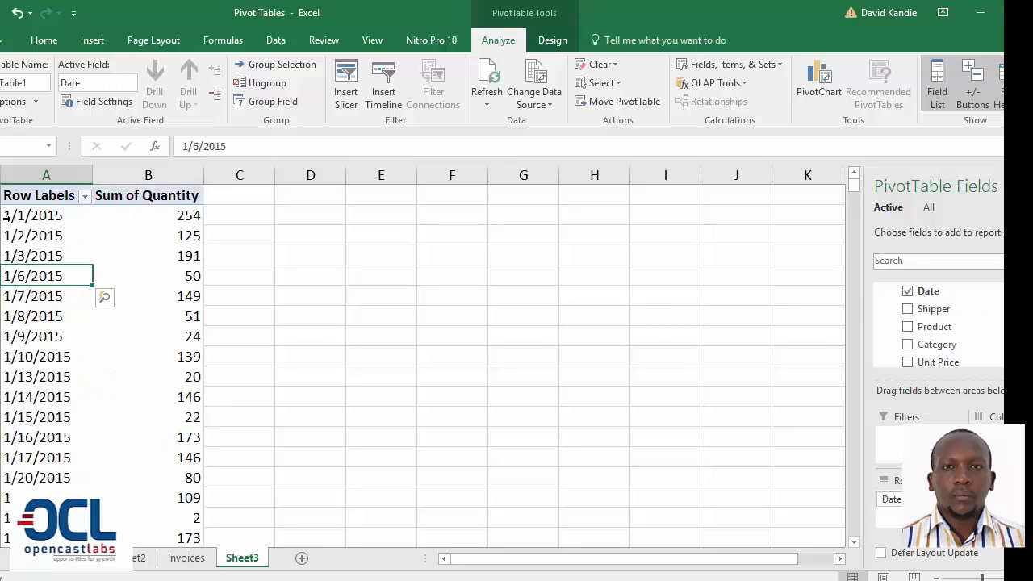
pyautogui.click(18, 215)
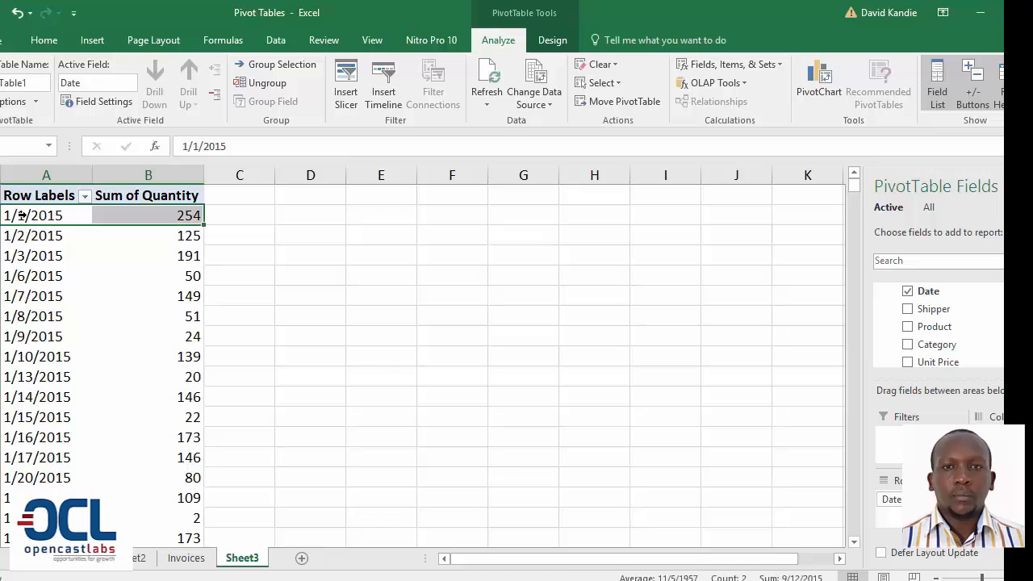
pyautogui.press('Down')
pyautogui.hotkey('ctrl', 'Down')
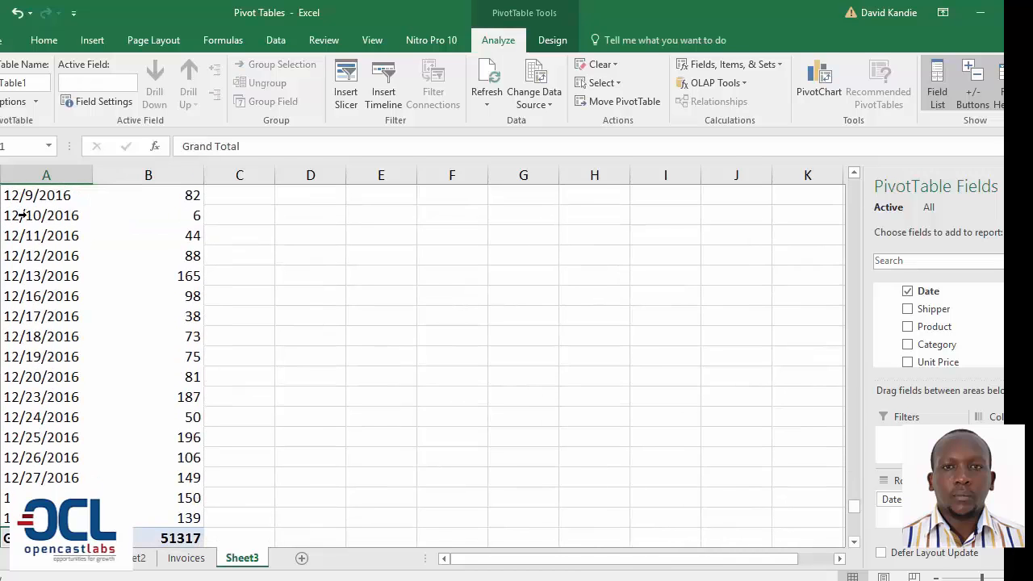
pyautogui.hotkey('ctrl', 'Up')
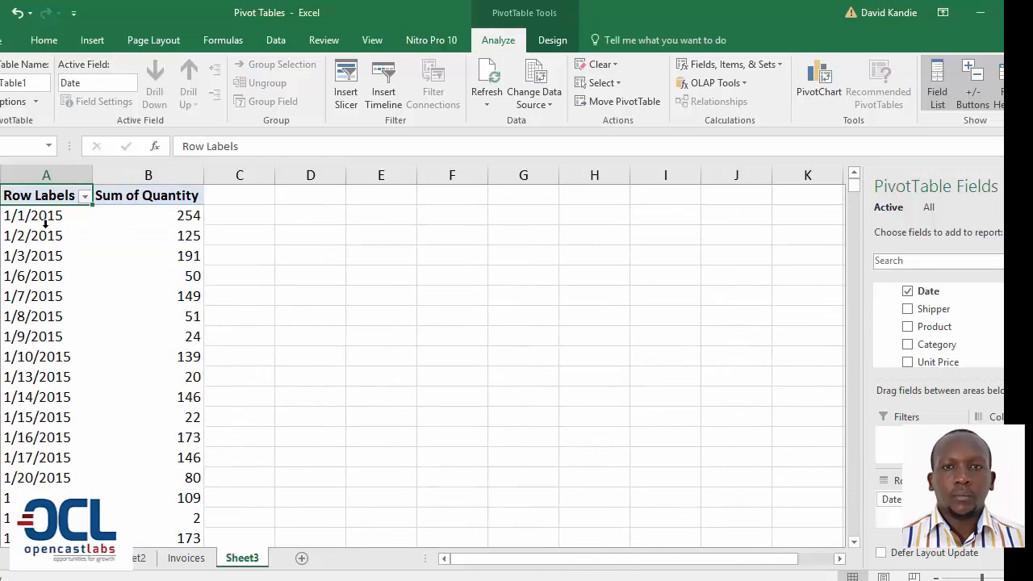
# Group the PivotTable's individual dates by Months and Years.
pyautogui.click(48, 232)
pyautogui.rightClick(51, 233)
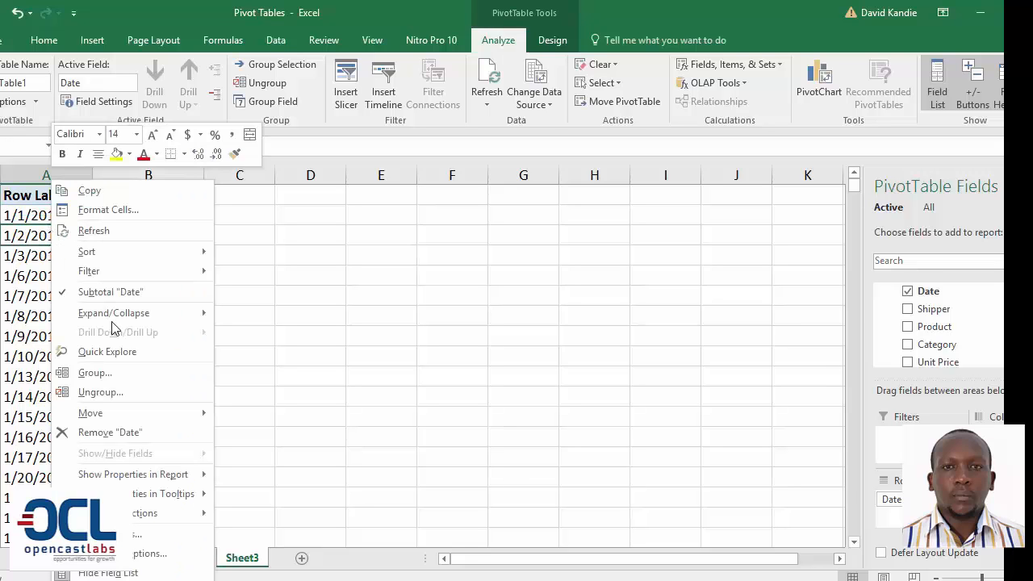
pyautogui.click(127, 373)
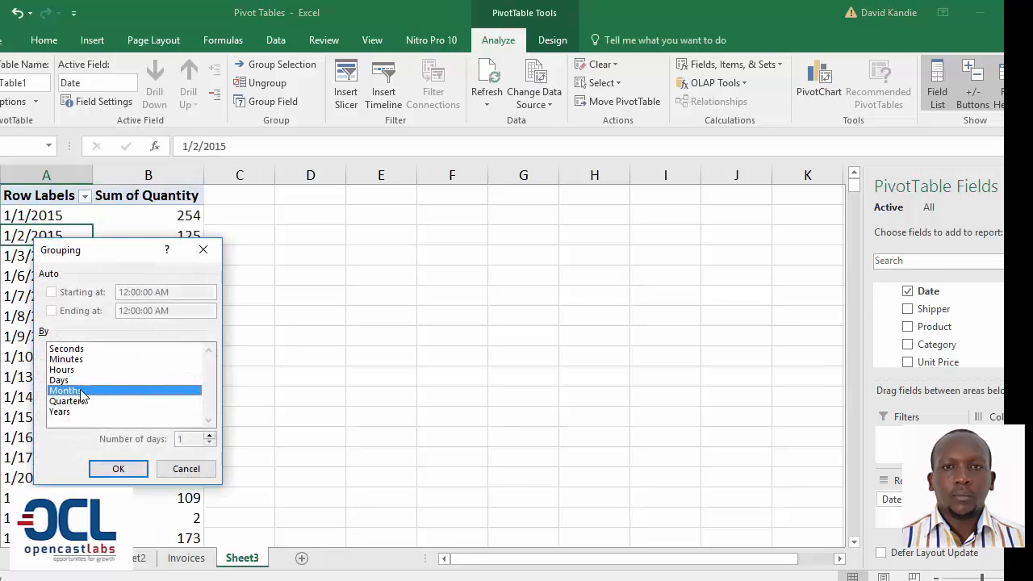
pyautogui.click(71, 413)
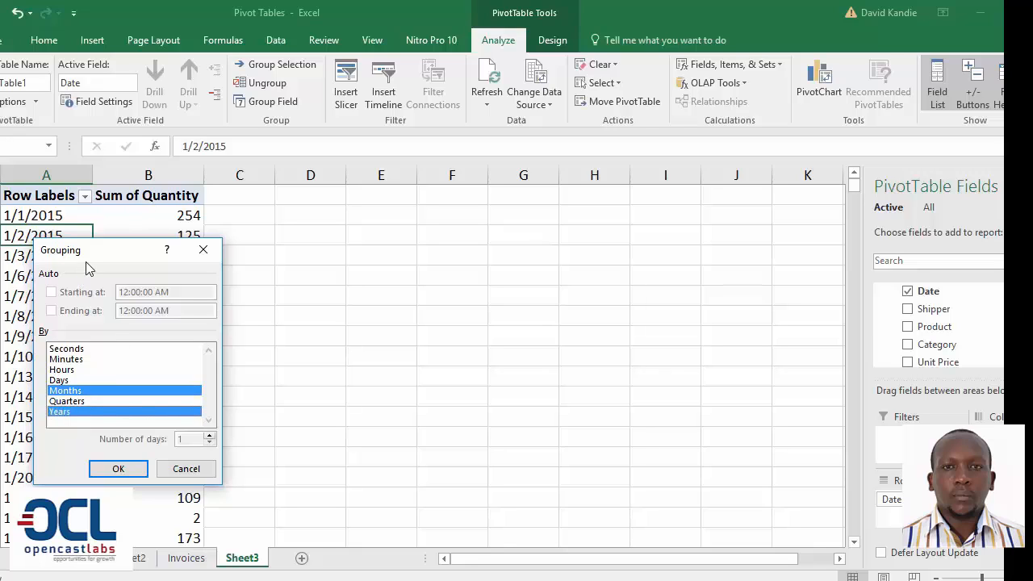
pyautogui.moveTo(100, 252); pyautogui.dragTo(321, 255)
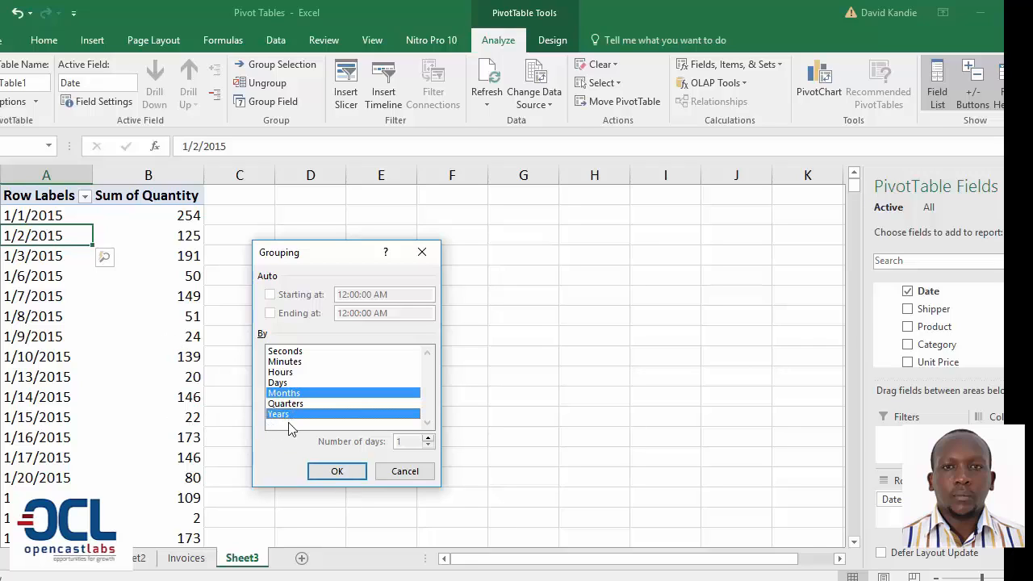
pyautogui.click(343, 473)
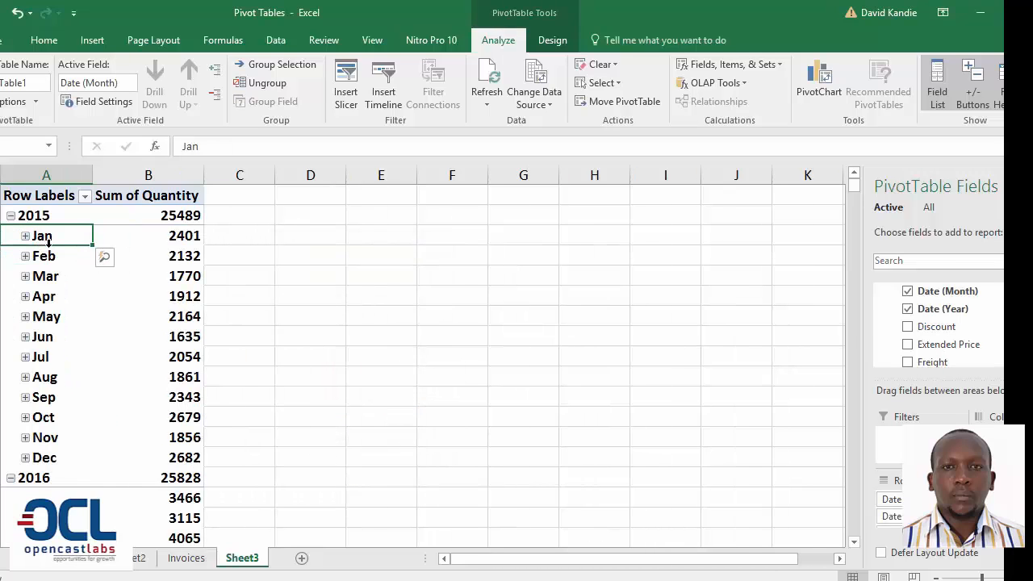
# Review the monthly quantity sums for 2015 and 2016 down to the Grand Total row.
pyautogui.press('Down')
pyautogui.press('Down')
pyautogui.press('Down')
pyautogui.press('Down')
pyautogui.press('Down')
pyautogui.press('Down')
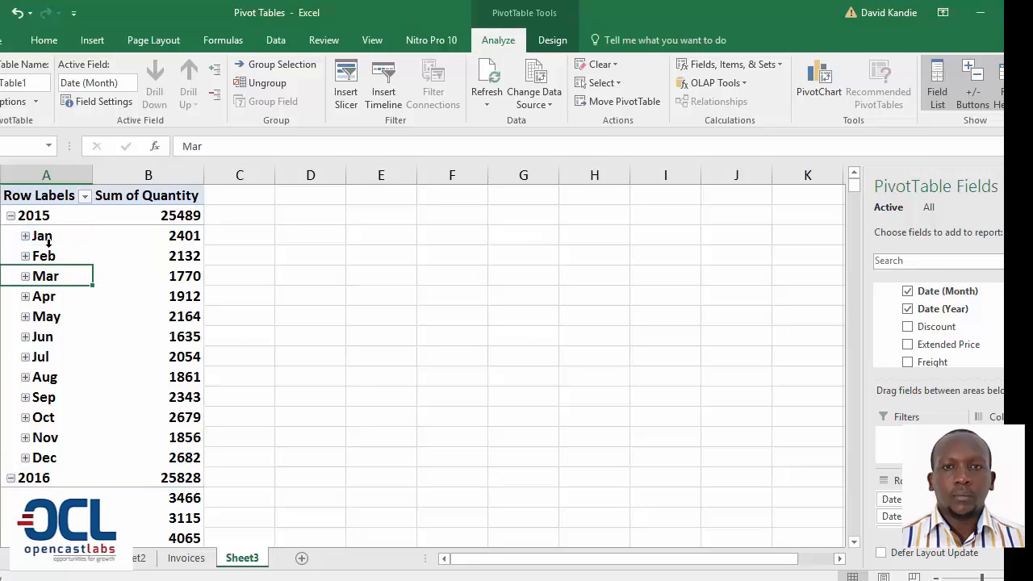
pyautogui.press('Down')
pyautogui.press('Down')
pyautogui.press('Down')
pyautogui.press('Down')
pyautogui.press('Down')
pyautogui.press('Down')
pyautogui.press('Down')
pyautogui.press('Down')
pyautogui.press('Down')
pyautogui.press('Down')
pyautogui.press('Down')
pyautogui.press('Down')
pyautogui.press('Down')
pyautogui.press('Down')
pyautogui.press('Down')
pyautogui.press('Down')
pyautogui.press('Down')
pyautogui.press('Down')
pyautogui.press('Down')
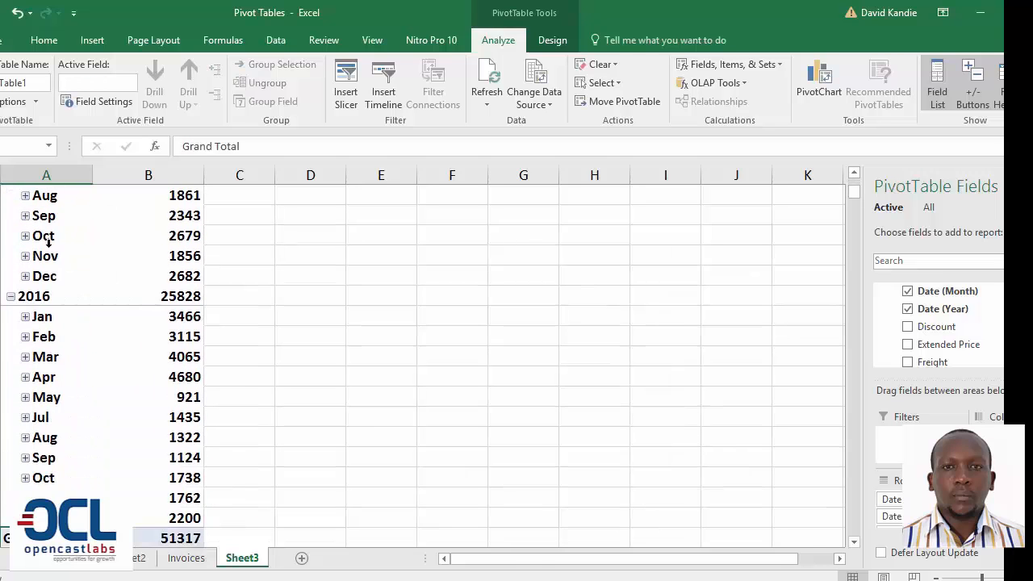
pyautogui.press('Up')
pyautogui.press('Up')
pyautogui.press('Right')
pyautogui.press('Down')
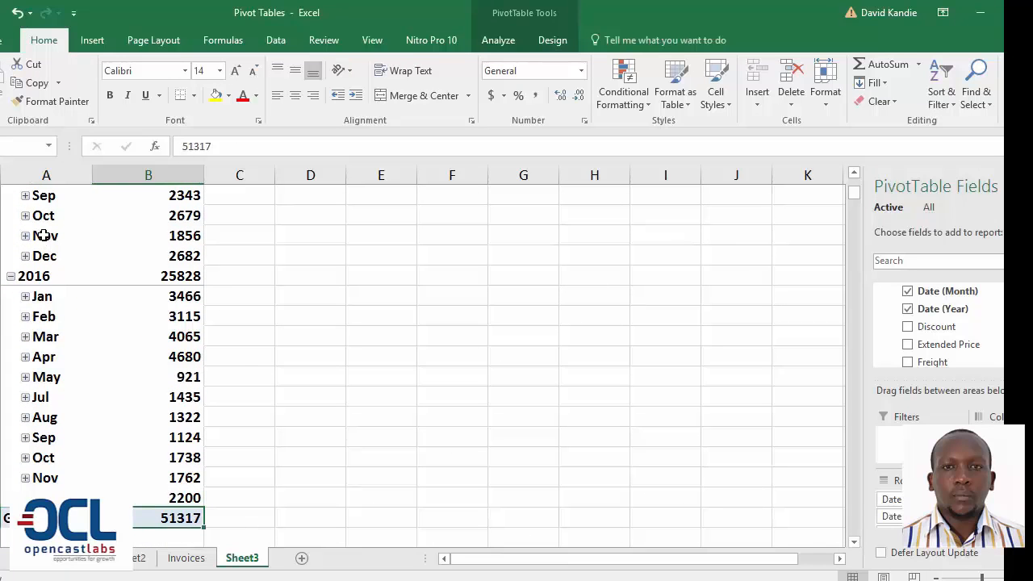